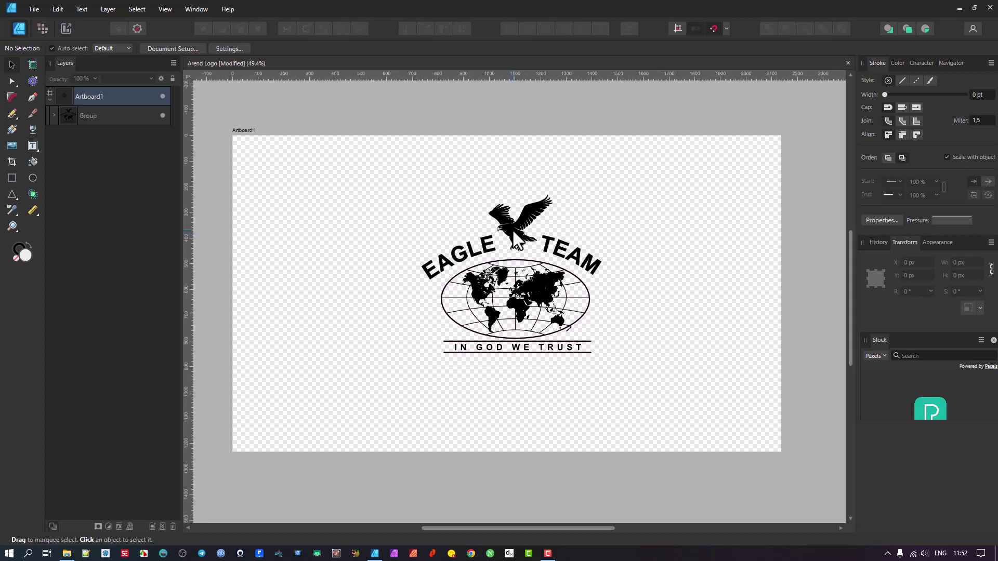
Select the Eagle Team logo's Group layer on Artboard1 with the Move tool
{"action": "left_click", "coordinate": [516, 244]}
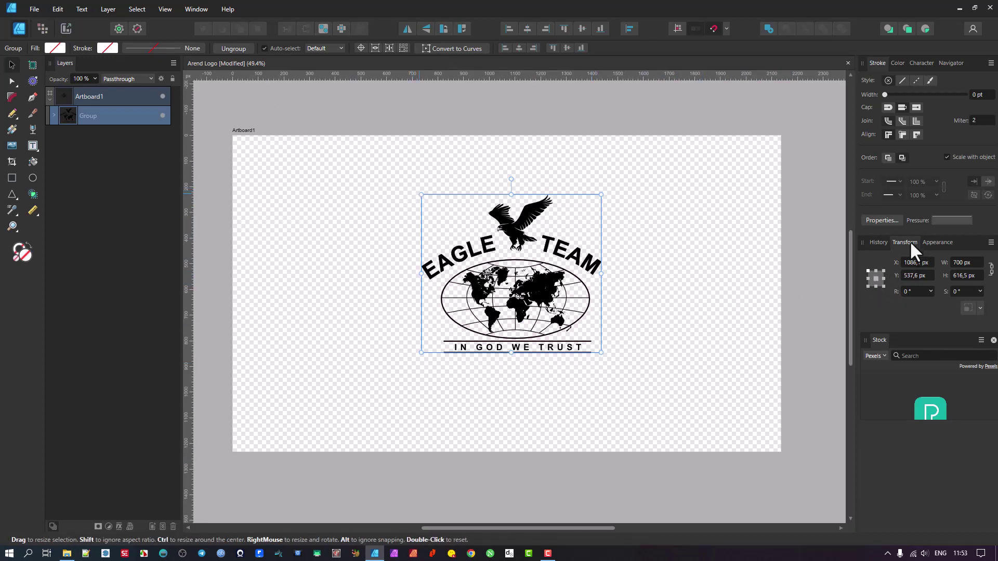
Show the Transform panel from the Window menu and float it over the canvas
{"action": "left_click", "coordinate": [195, 9]}
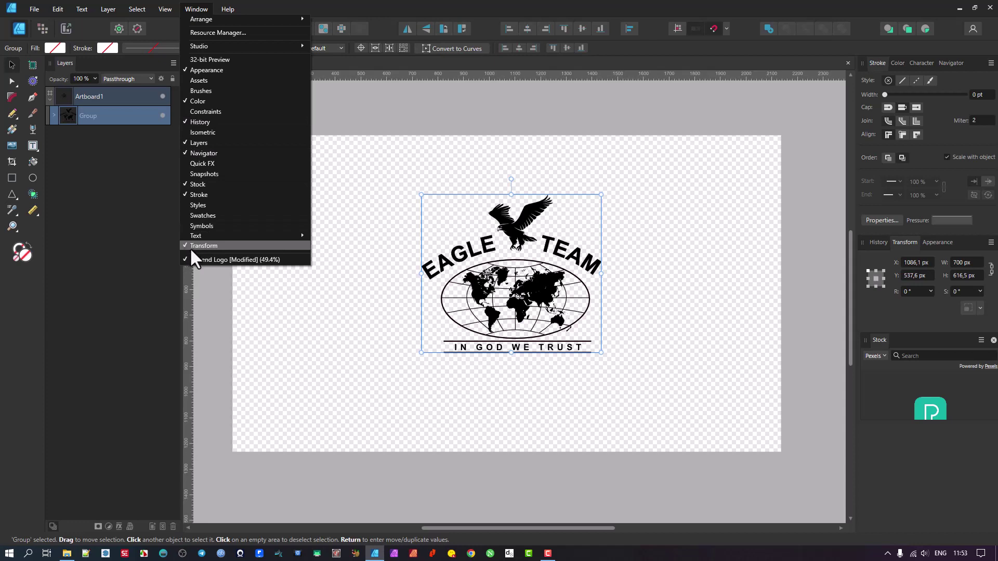
{"action": "left_click", "coordinate": [907, 242]}
{"action": "left_click_drag", "start_coordinate": [908, 240], "coordinate": [673, 258]}
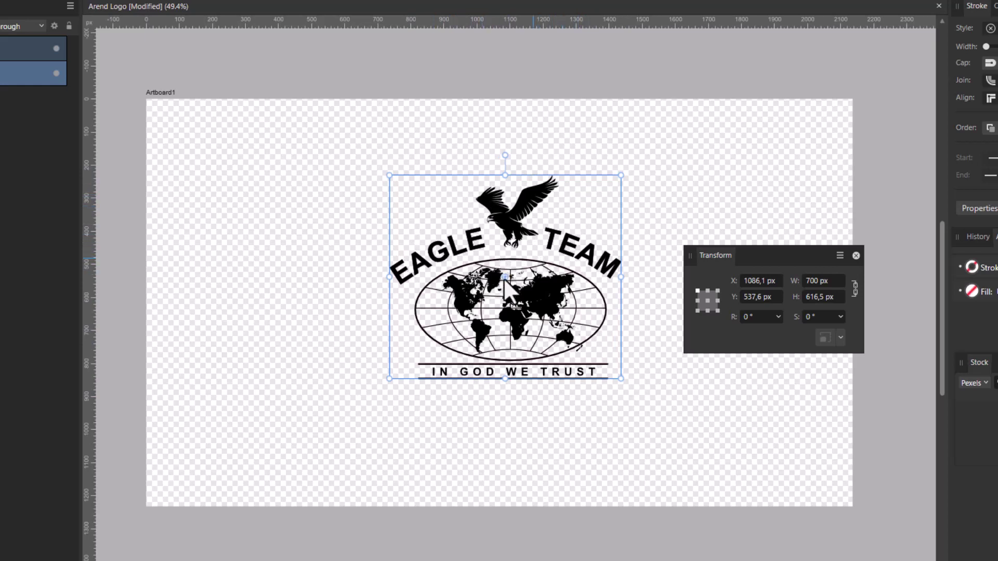
Keep the Transform anchor on centre and drag the logo lower-left to X 1031.5, Y 574.1 px
{"action": "left_click", "coordinate": [708, 300]}
{"action": "left_click", "coordinate": [708, 311]}
{"action": "left_click", "coordinate": [708, 301]}
{"action": "left_click_drag", "start_coordinate": [536, 270], "coordinate": [514, 275]}
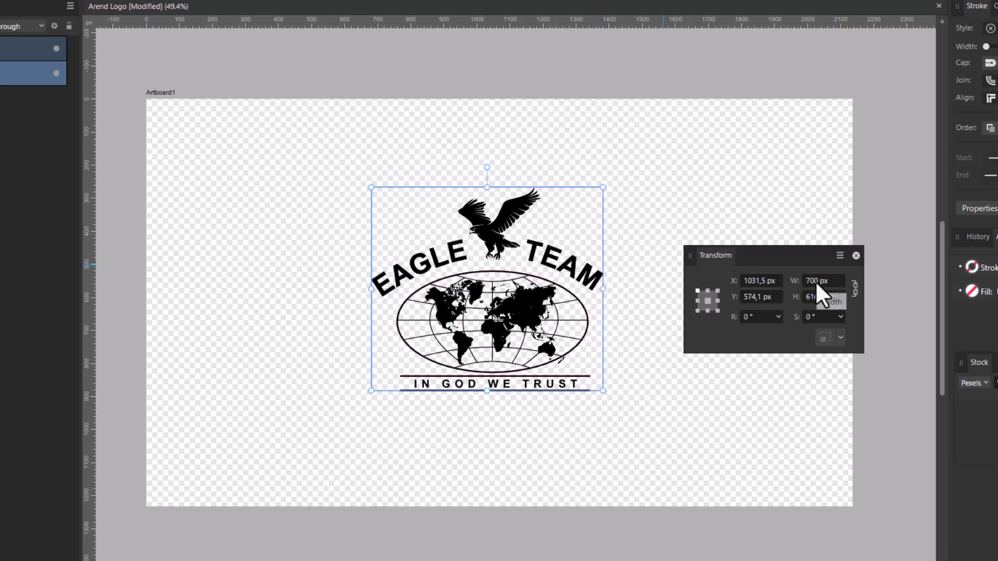
Try a 50 mm logo width, then set it to 200 mm (755.9 × 665.8 px)
{"action": "type", "text": "50mm"}
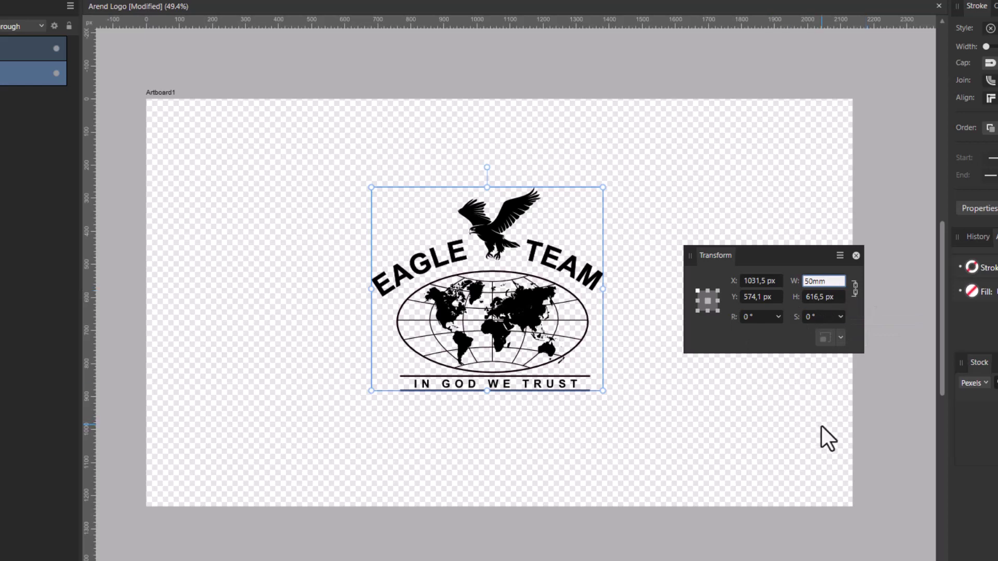
{"action": "key", "text": "Return"}
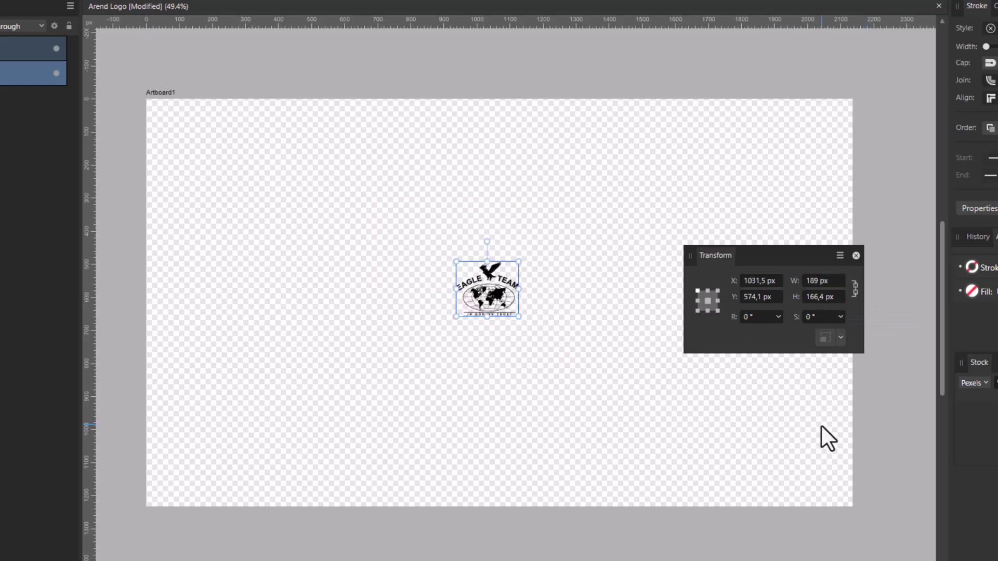
{"action": "left_click", "coordinate": [825, 282]}
{"action": "type", "text": "200mm"}
{"action": "key", "text": "Return"}
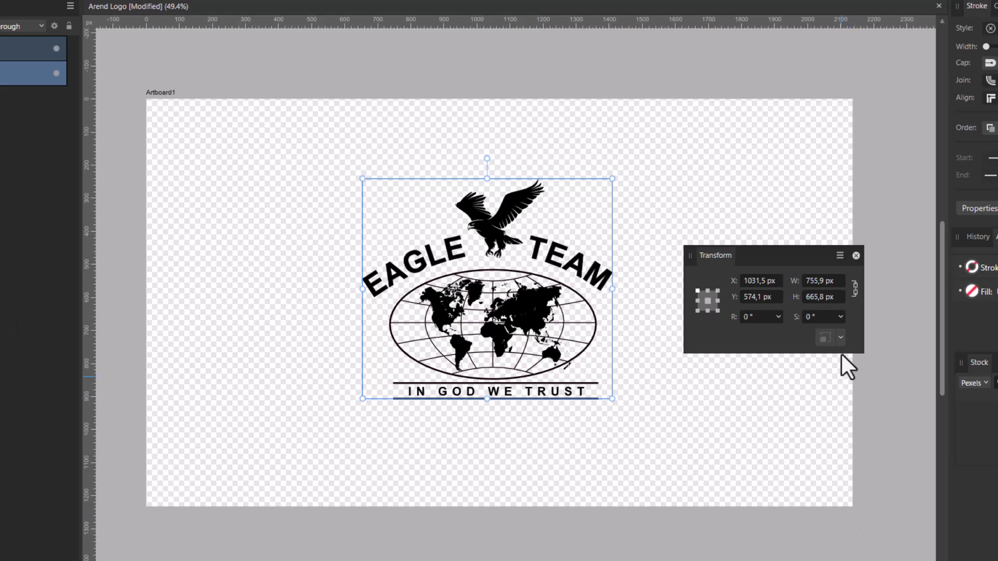
Enter width 750 and height 600, ending with the logo at 700 × 616.5 px
{"action": "left_click", "coordinate": [829, 285]}
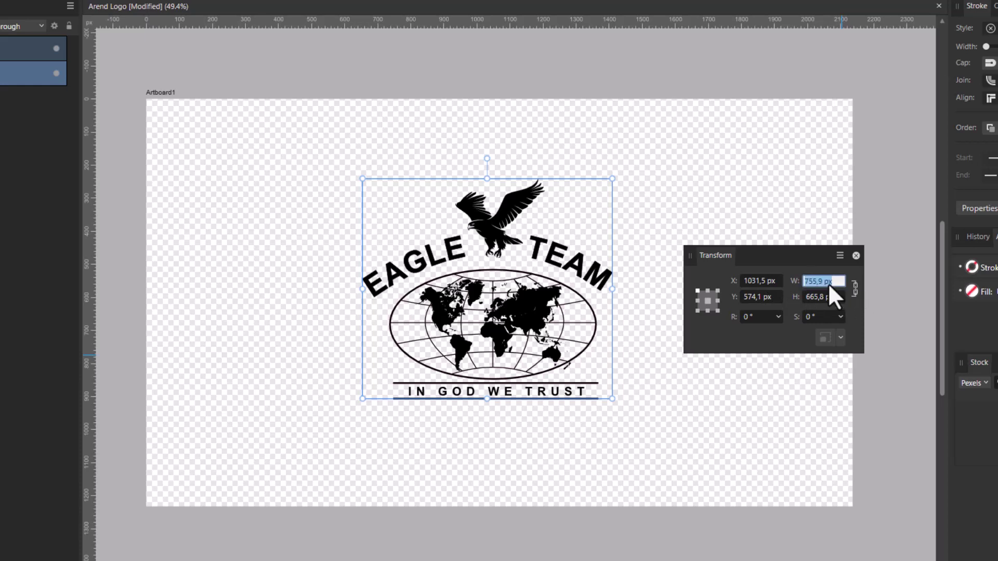
{"action": "type", "text": "750"}
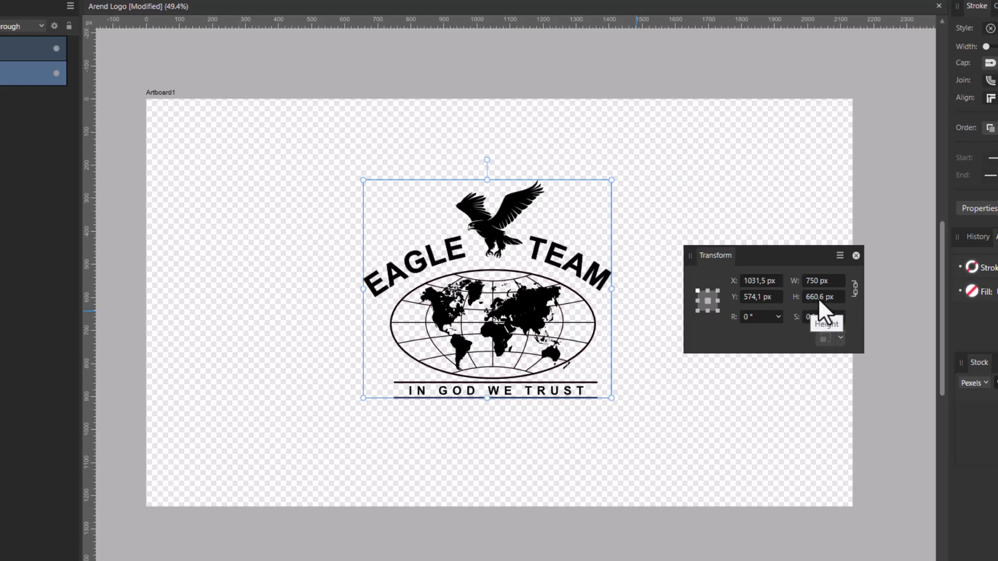
{"action": "left_click", "coordinate": [818, 297]}
{"action": "type", "text": "600"}
{"action": "key", "text": "Return"}
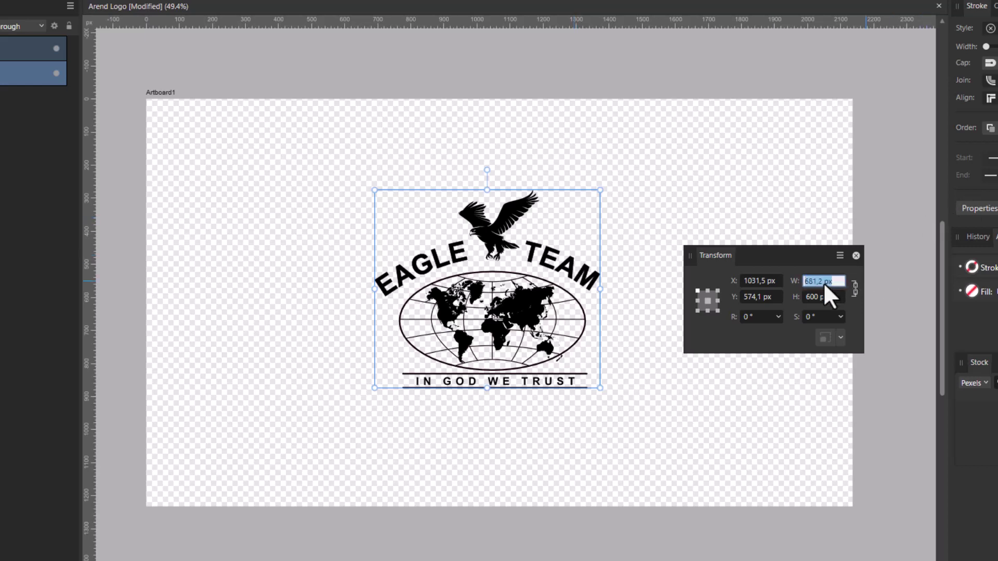
{"action": "key", "text": "Return"}
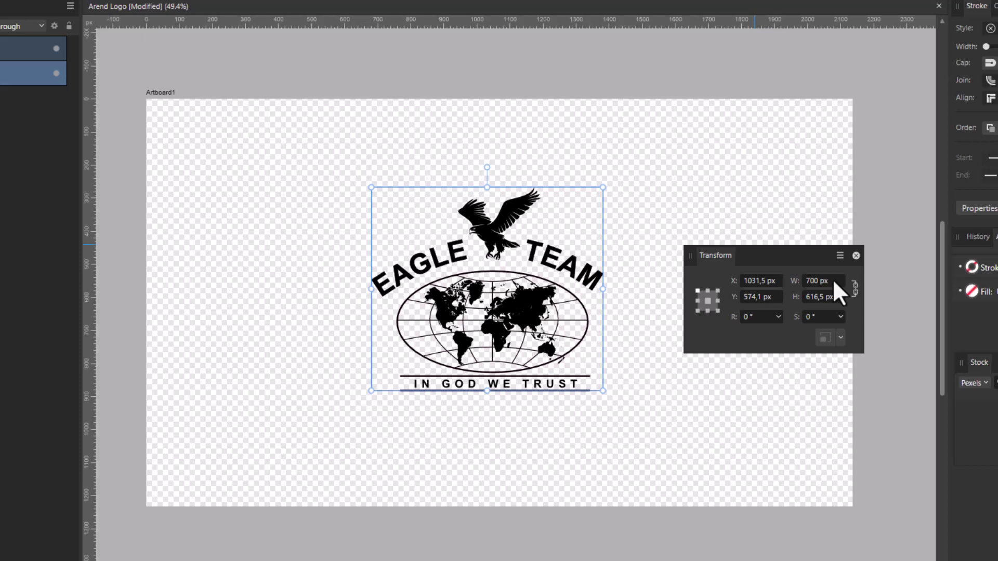
{"action": "left_click", "coordinate": [834, 281]}
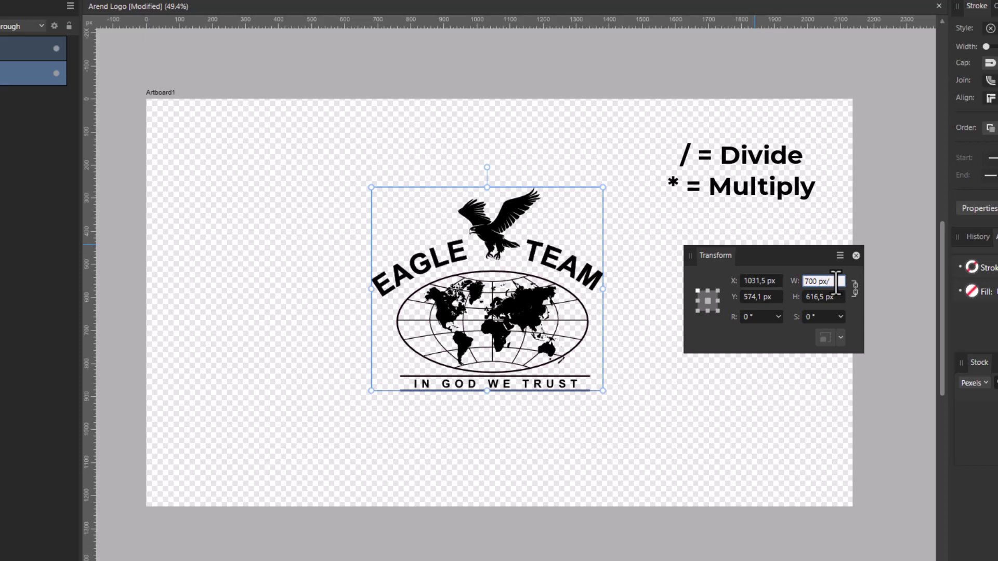
{"action": "type", "text": "2"}
{"action": "key", "text": "Return"}
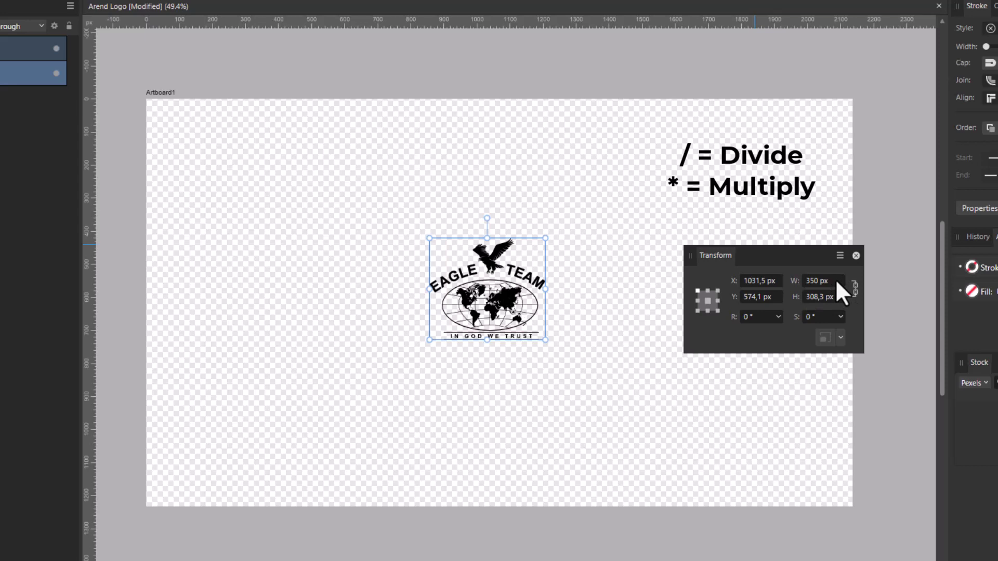
{"action": "left_click", "coordinate": [835, 279]}
{"action": "left_click", "coordinate": [835, 279]}
{"action": "type", "text": "*2,5"}
{"action": "key", "text": "Return"}
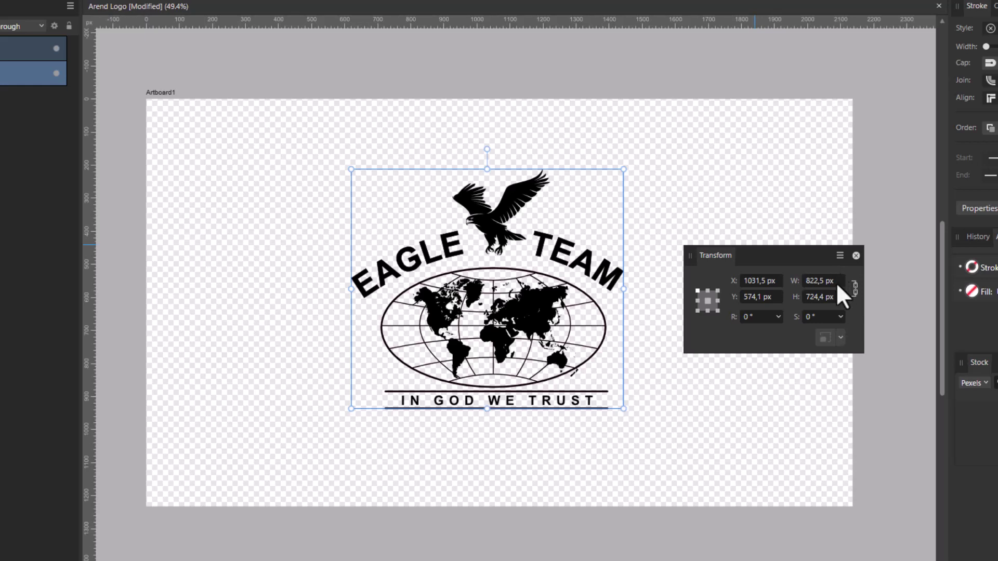
{"action": "left_click", "coordinate": [836, 282]}
{"action": "key", "text": "End"}
{"action": "key", "text": "Return"}
{"action": "left_click", "coordinate": [611, 217]}
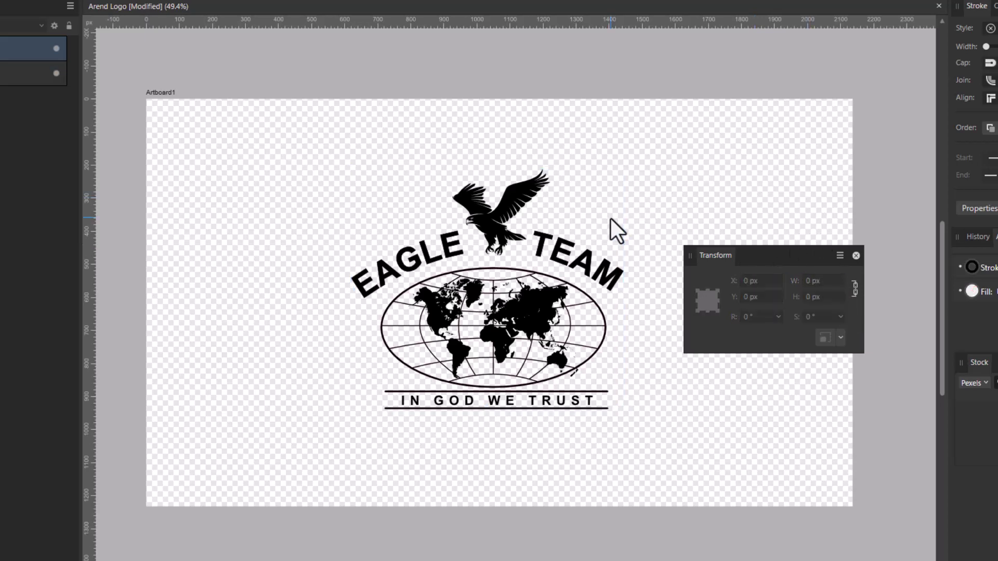
{"action": "left_click", "coordinate": [488, 225]}
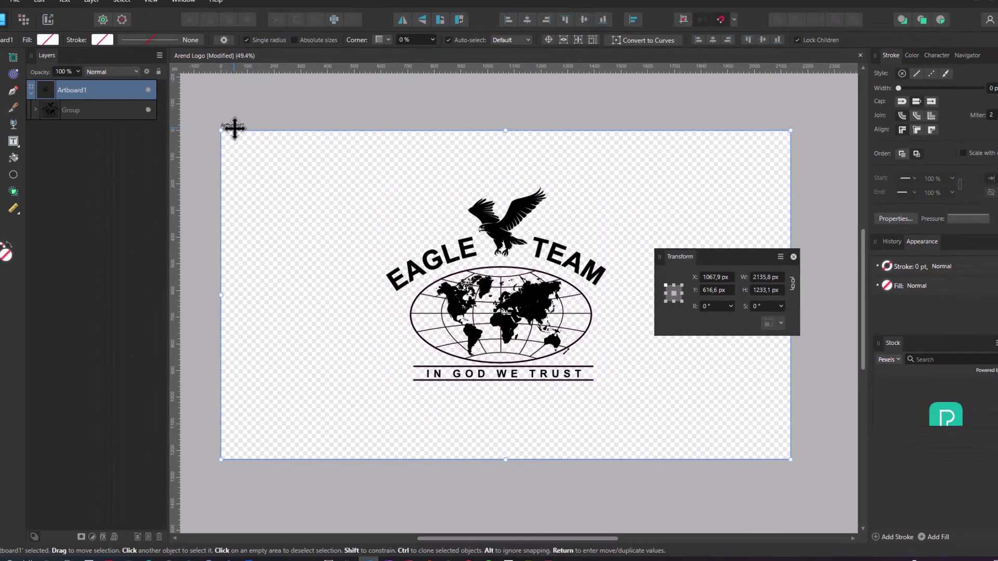
{"action": "left_click", "coordinate": [160, 91]}
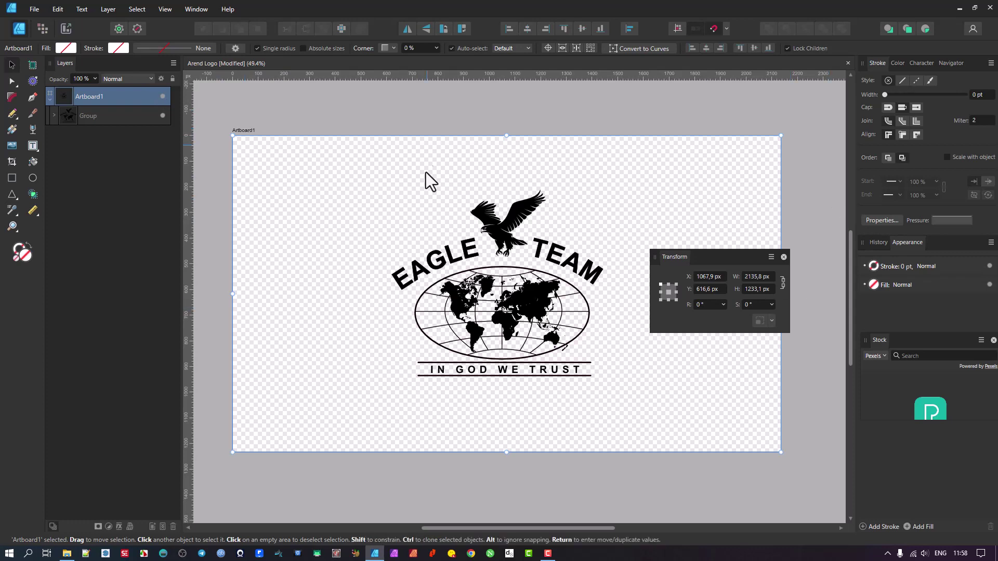
Set the logo group's width to 700 px and copy it to the clipboard
{"action": "left_click", "coordinate": [497, 215]}
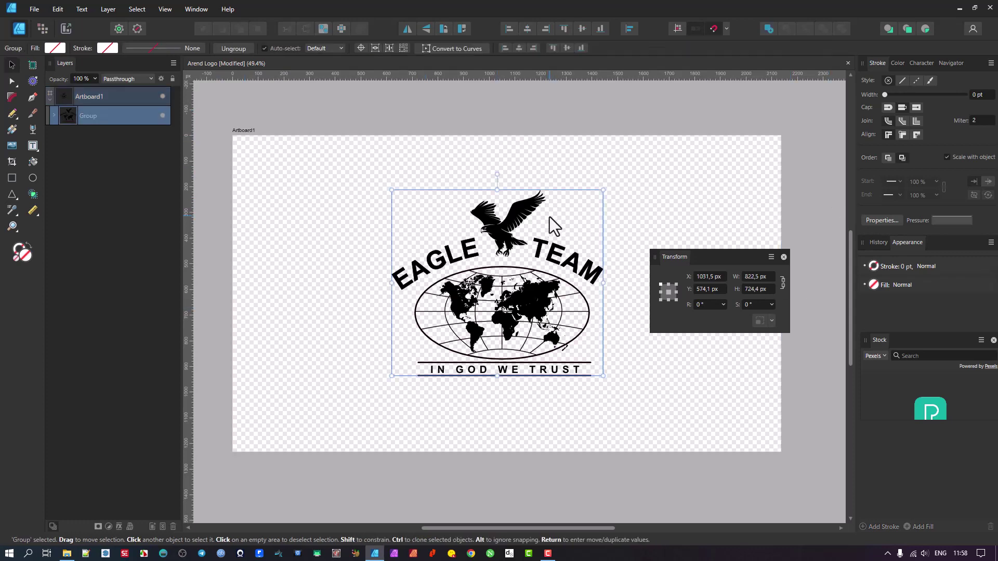
{"action": "left_click", "coordinate": [768, 276]}
{"action": "type", "text": "700"}
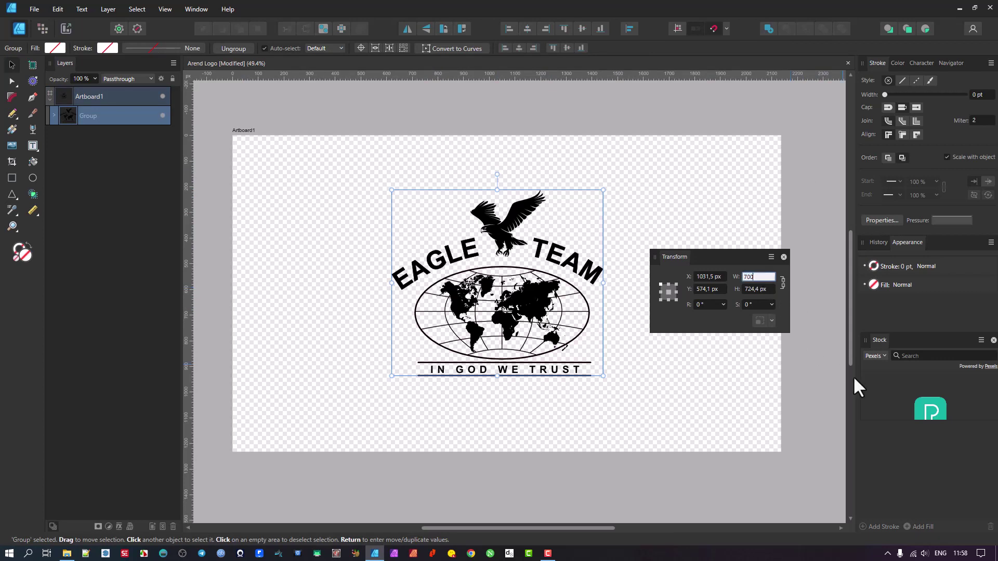
{"action": "key", "text": "Return"}
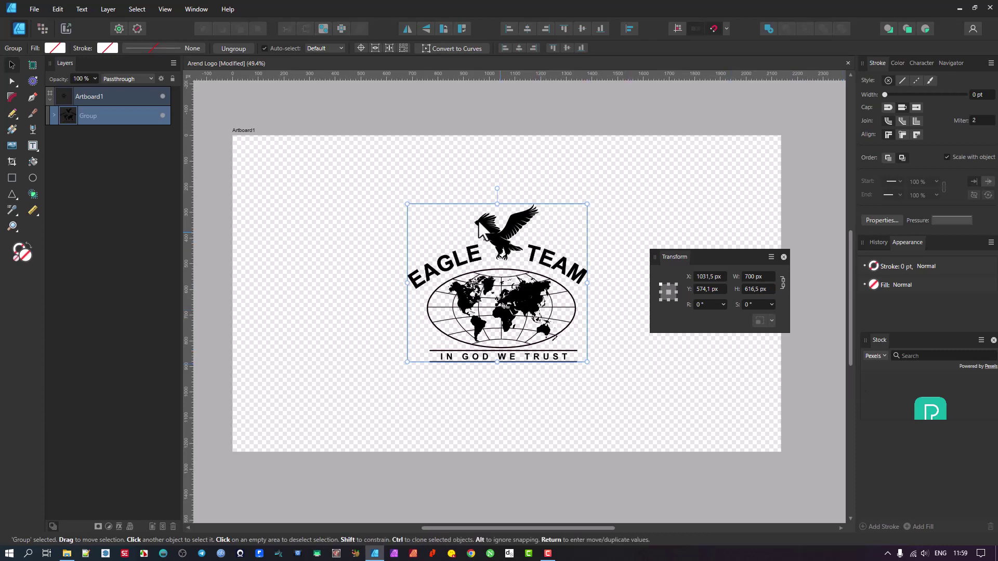
{"action": "key", "text": "ctrl+c"}
Create a new document from the clipboard, dock the Transform panel, and deselect the logo
{"action": "key", "text": "ctrl+shift+alt+n"}
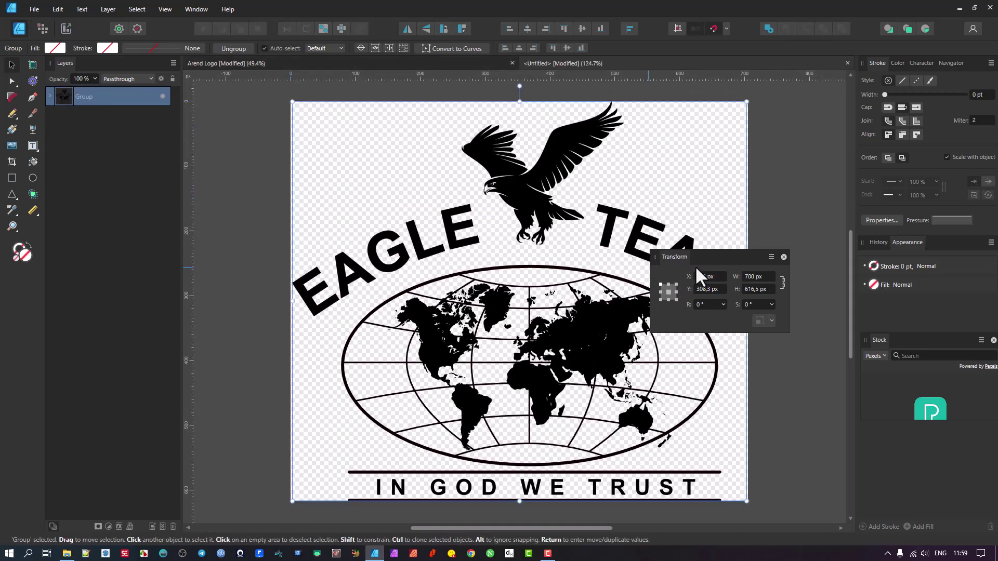
{"action": "left_click_drag", "start_coordinate": [670, 255], "coordinate": [919, 241]}
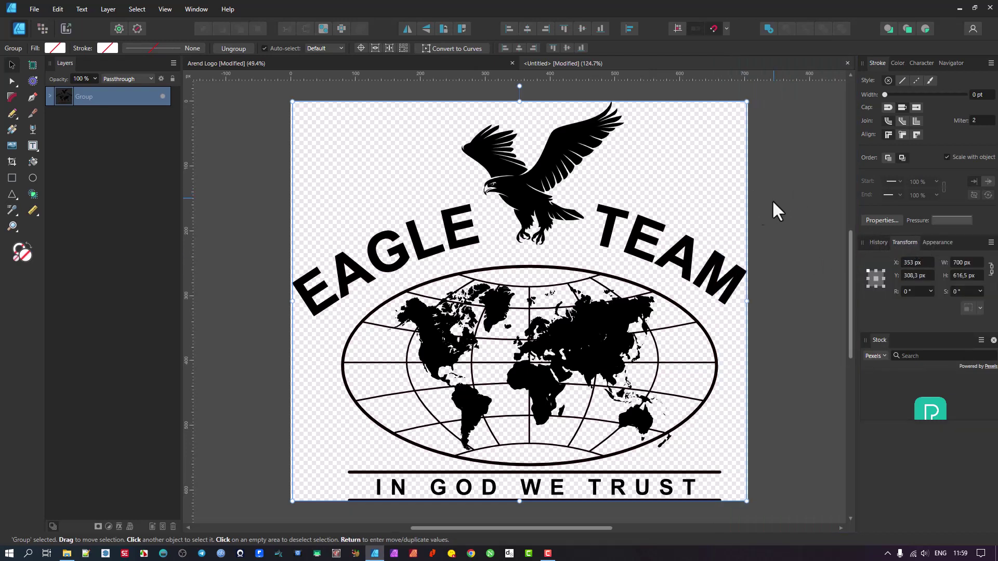
{"action": "scroll", "coordinate": [756, 213], "scroll_direction": "down", "scroll_amount": 2}
{"action": "left_click", "coordinate": [554, 413]}
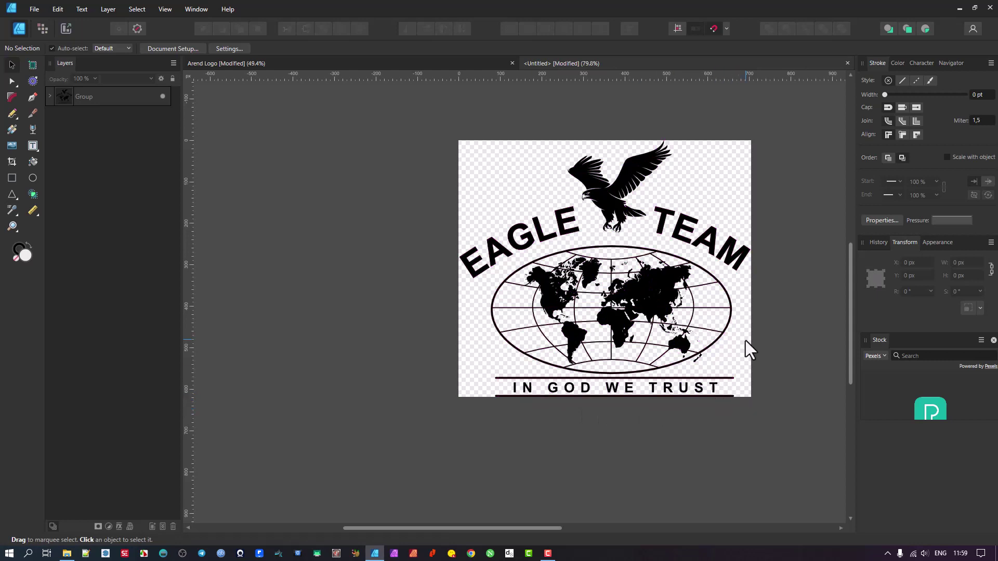
{"action": "scroll", "coordinate": [741, 341], "scroll_direction": "down", "scroll_amount": 1}
{"action": "scroll", "coordinate": [620, 342], "scroll_direction": "right", "scroll_amount": 3}
{"action": "scroll", "coordinate": [497, 190], "scroll_direction": "up", "scroll_amount": 1}
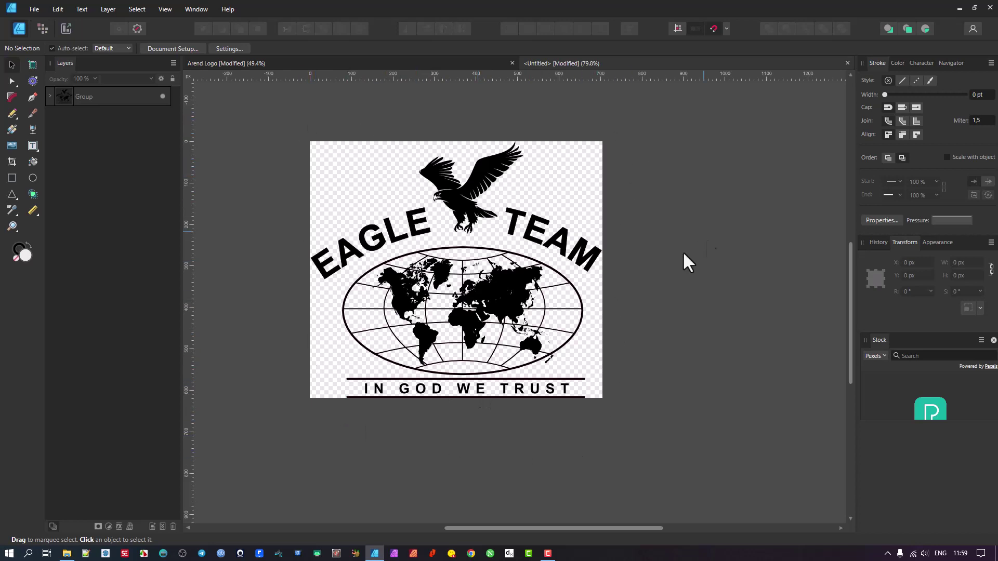
Insert Artboard1 around the logo and select it to check its 706 × 618.9 px size
{"action": "left_click", "coordinate": [32, 66]}
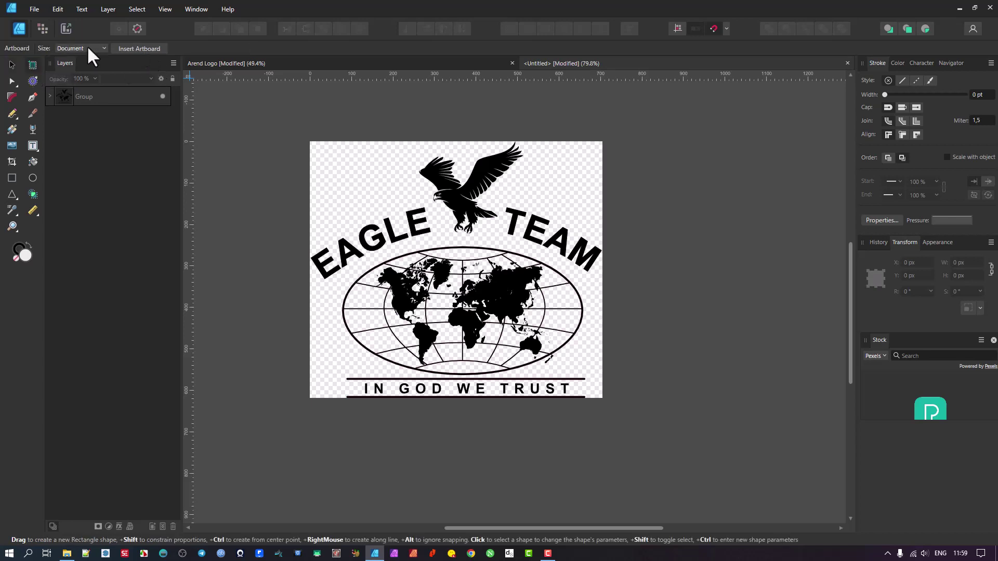
{"action": "left_click", "coordinate": [149, 48]}
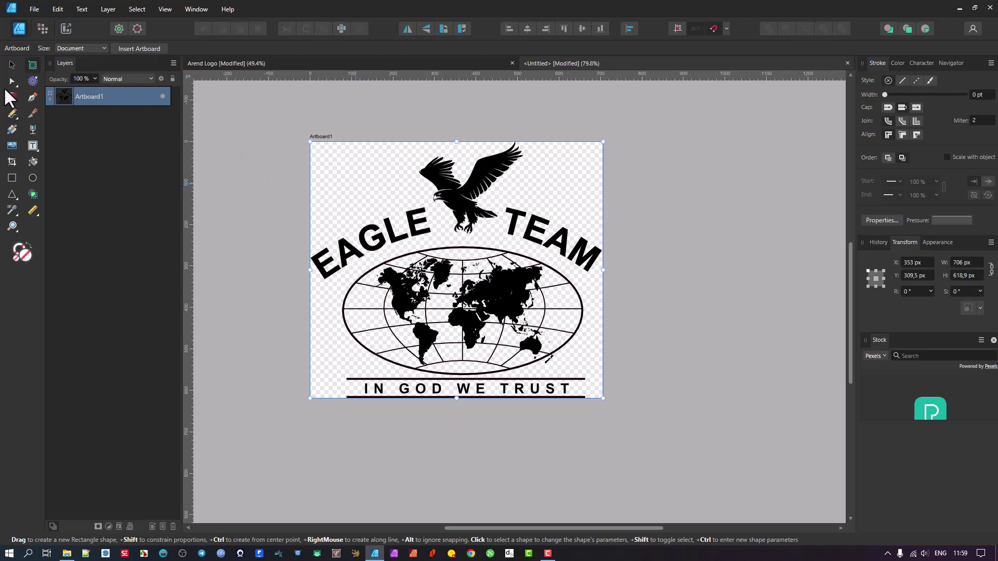
{"action": "left_click", "coordinate": [11, 64]}
{"action": "left_click", "coordinate": [312, 118]}
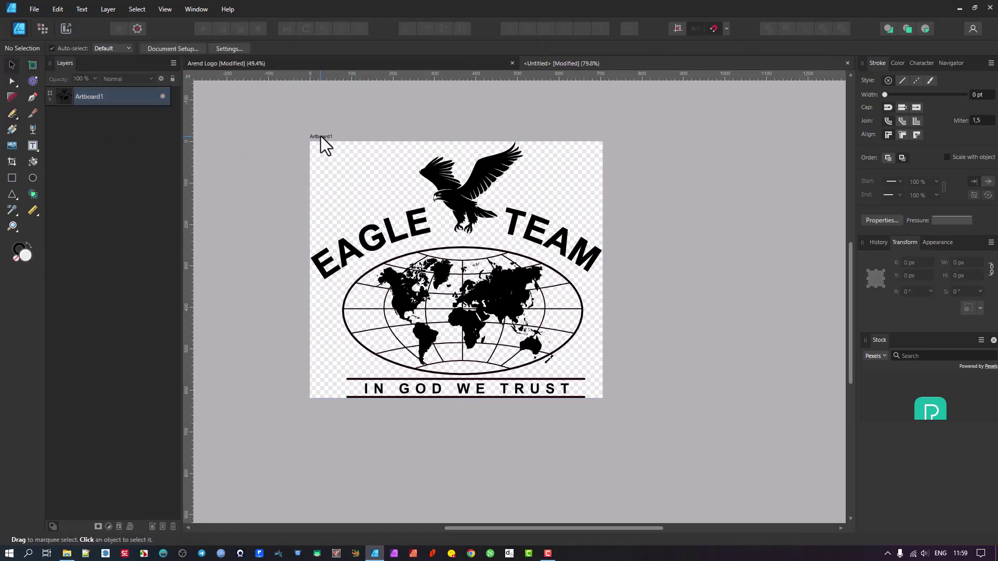
{"action": "left_click", "coordinate": [322, 135]}
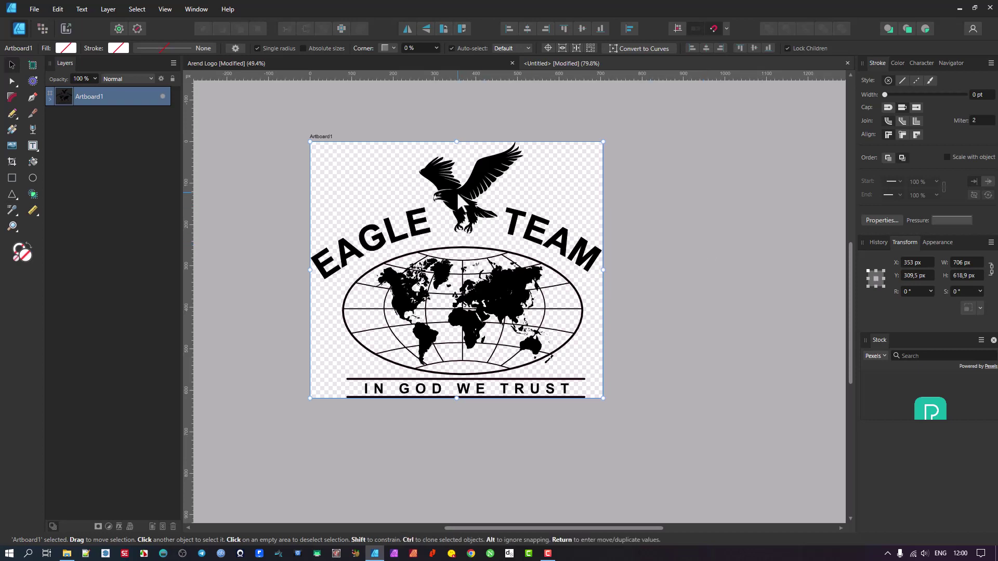
Compare the logo and artboard widths, then scale the logo group to 690 px wide
{"action": "left_click", "coordinate": [468, 200]}
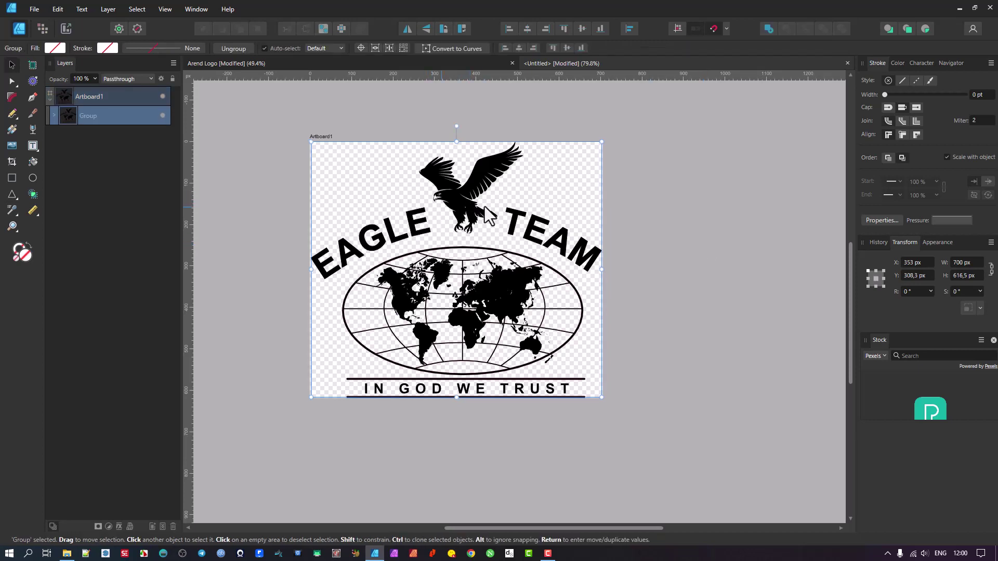
{"action": "left_click", "coordinate": [964, 263]}
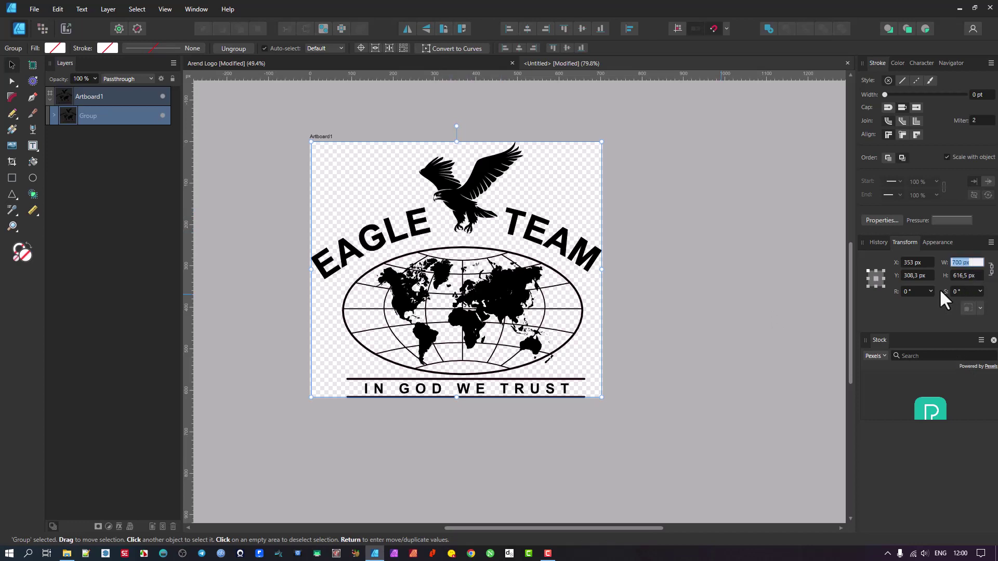
{"action": "left_click", "coordinate": [324, 137]}
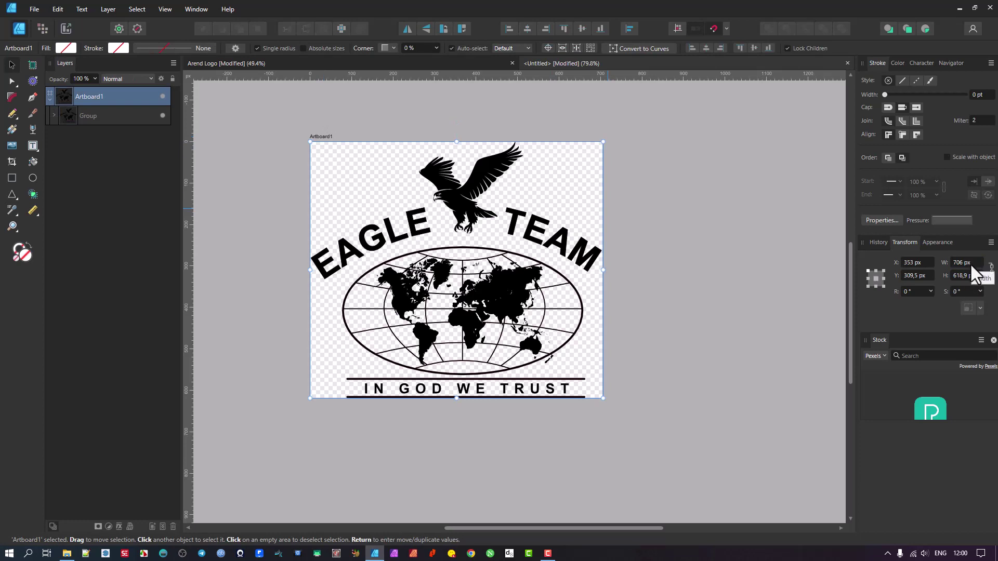
{"action": "left_click", "coordinate": [481, 199]}
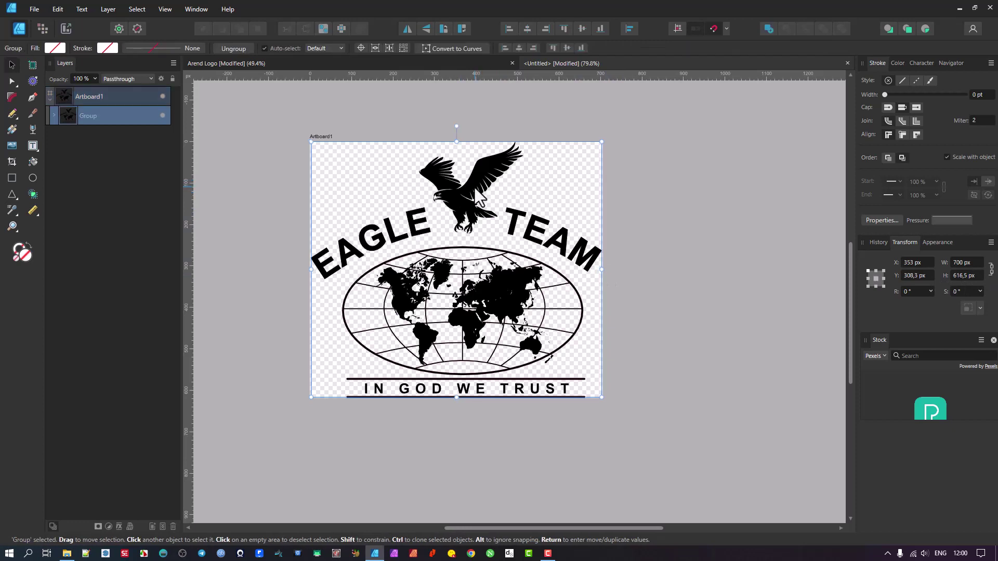
{"action": "left_click", "coordinate": [974, 262]}
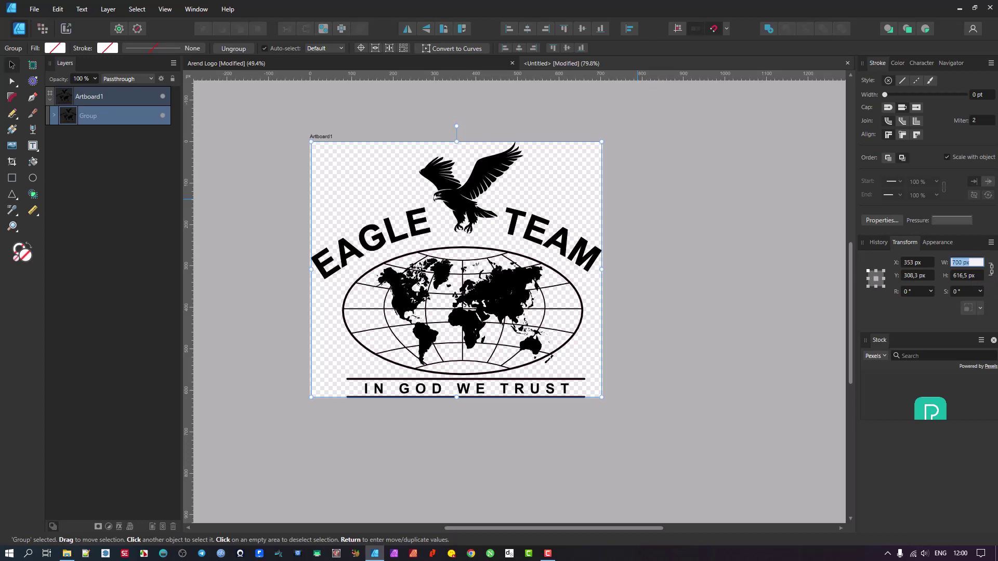
{"action": "type", "text": "690"}
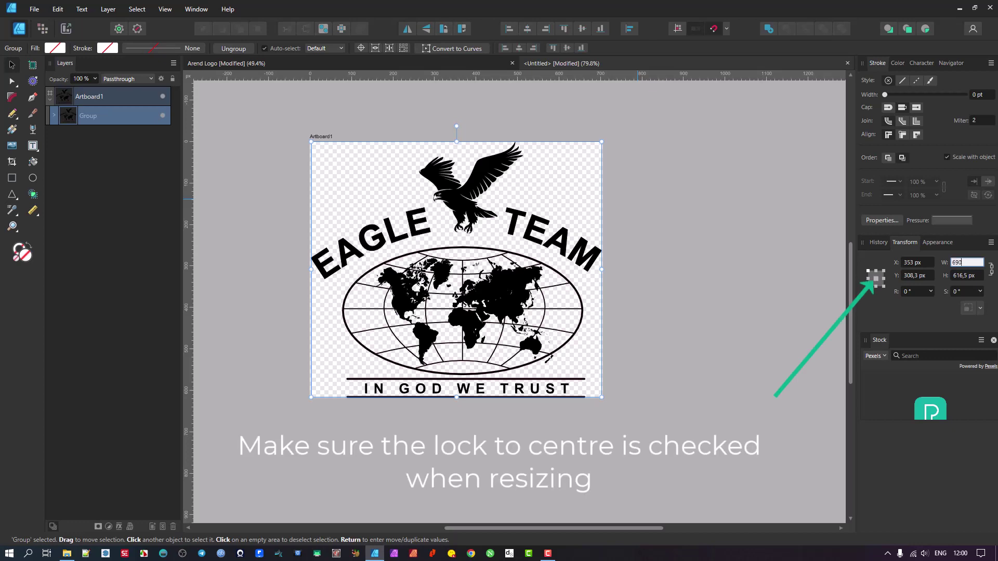
{"action": "key", "text": "Return"}
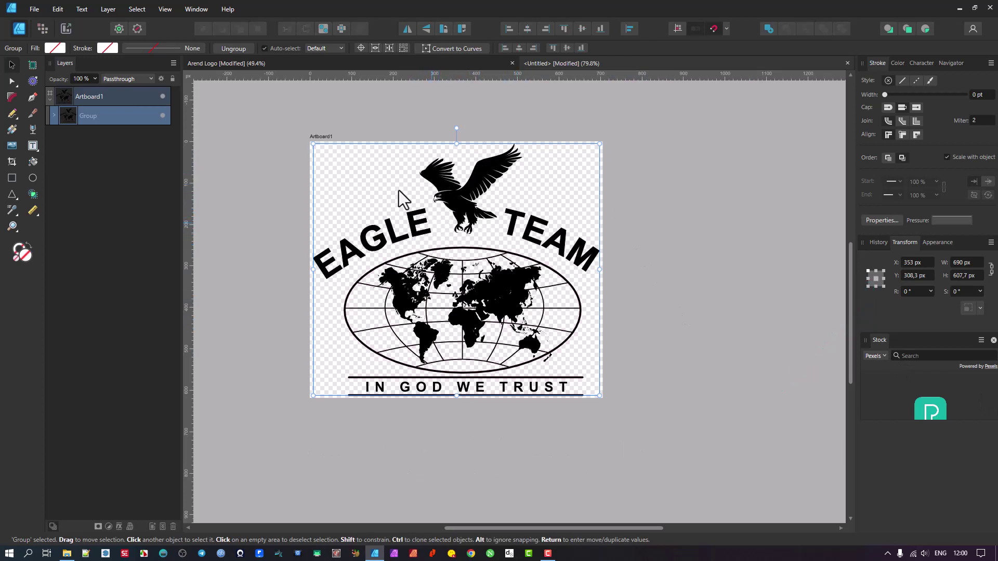
Set Artboard1's width to 700 px, making it 700 × 613.7 px
{"action": "left_click", "coordinate": [324, 137]}
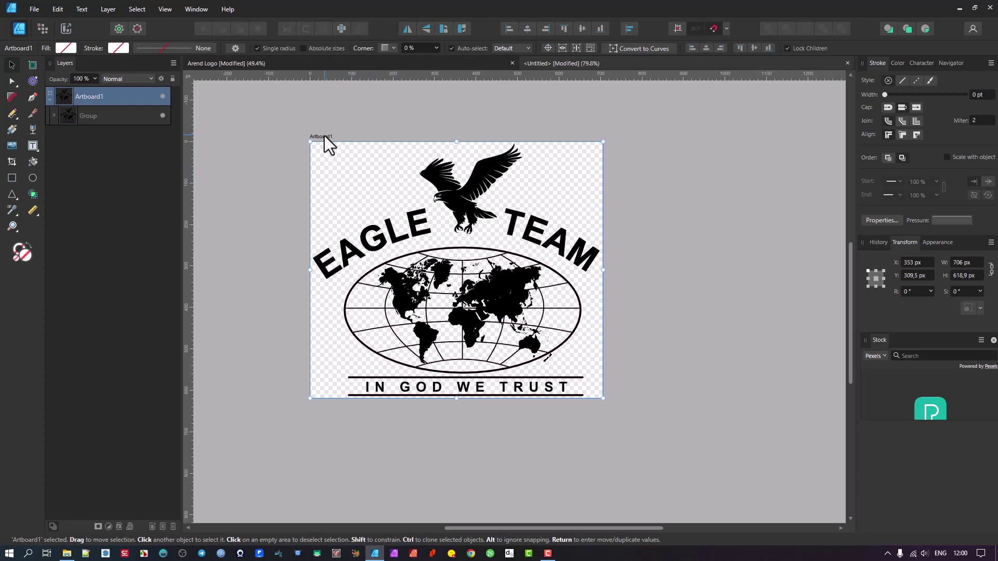
{"action": "left_click", "coordinate": [968, 260]}
{"action": "type", "text": "700"}
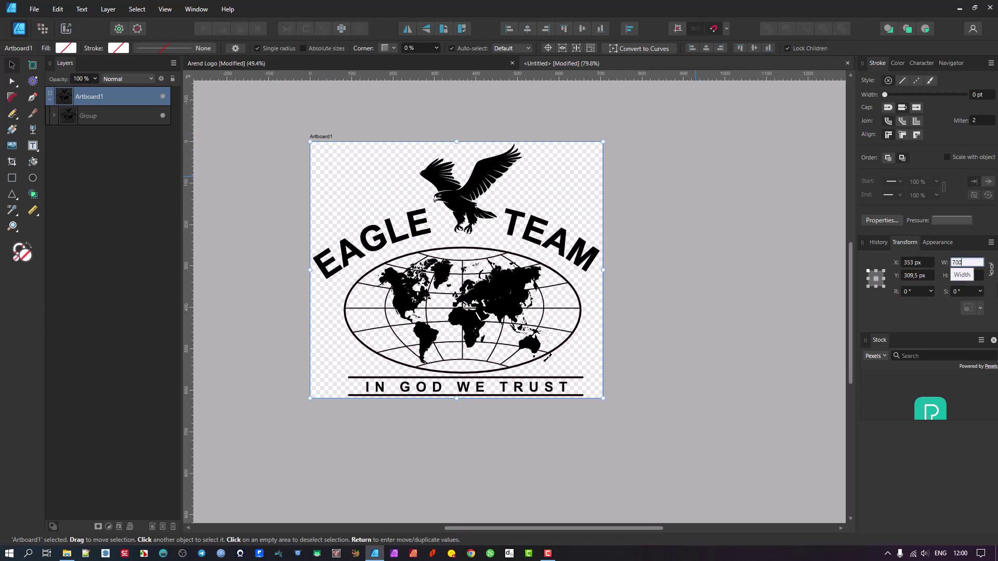
{"action": "key", "text": "Return"}
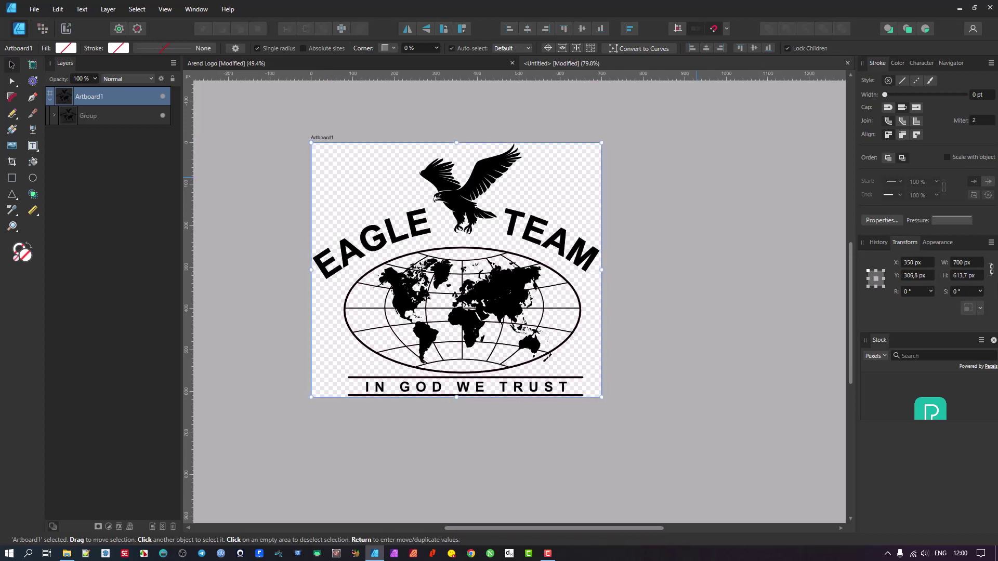
Set the logo group's width to 670 px, then select Artboard1 to confirm its 700 px size
{"action": "left_click", "coordinate": [766, 265]}
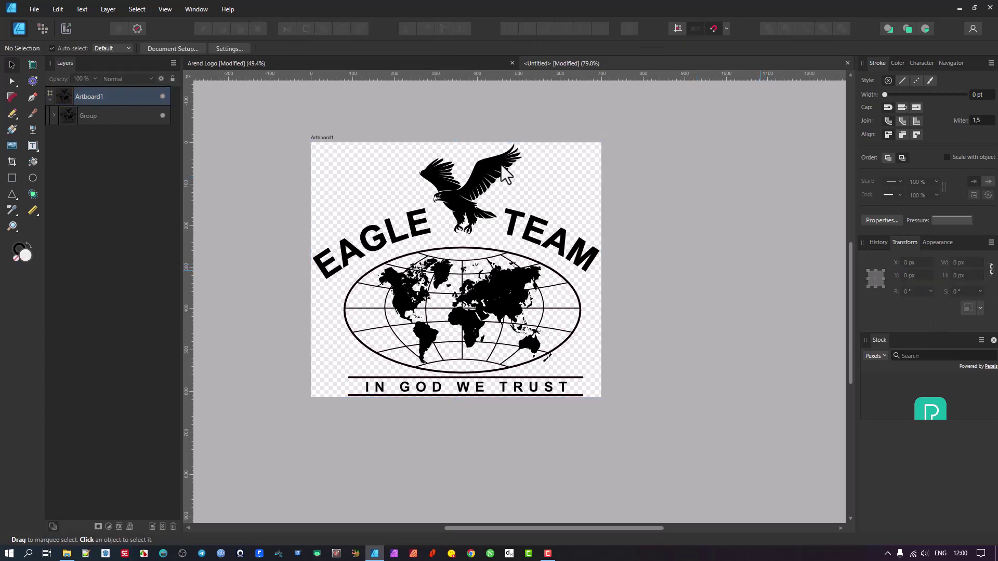
{"action": "left_click", "coordinate": [457, 187]}
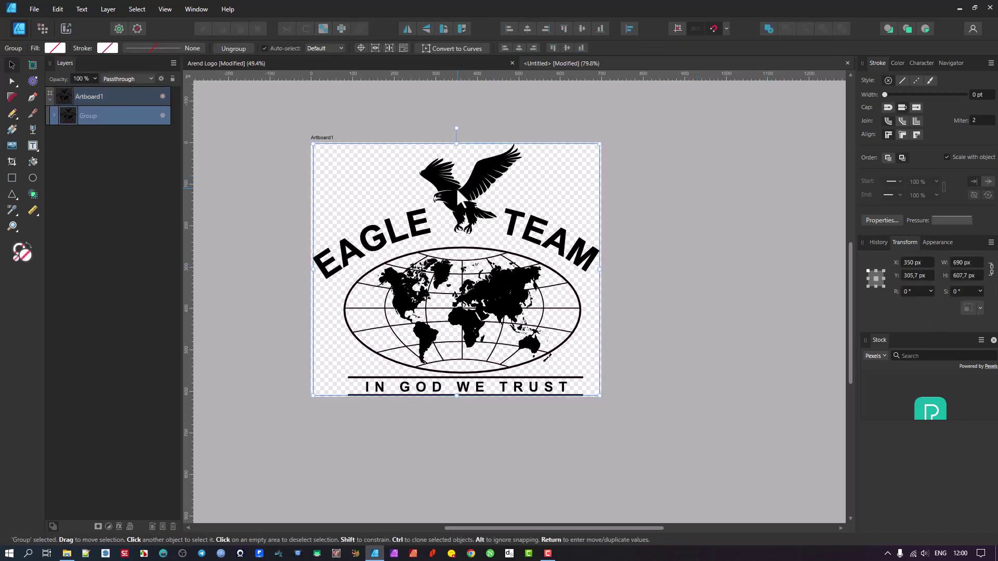
{"action": "left_click", "coordinate": [975, 263]}
{"action": "type", "text": "670"}
{"action": "key", "text": "Return"}
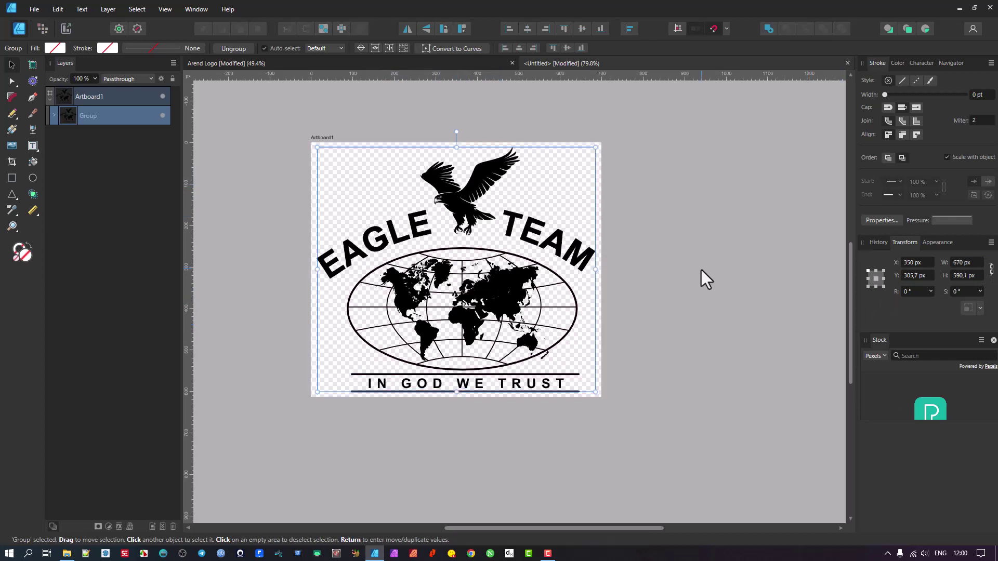
{"action": "left_click", "coordinate": [318, 134]}
{"action": "left_click", "coordinate": [318, 136]}
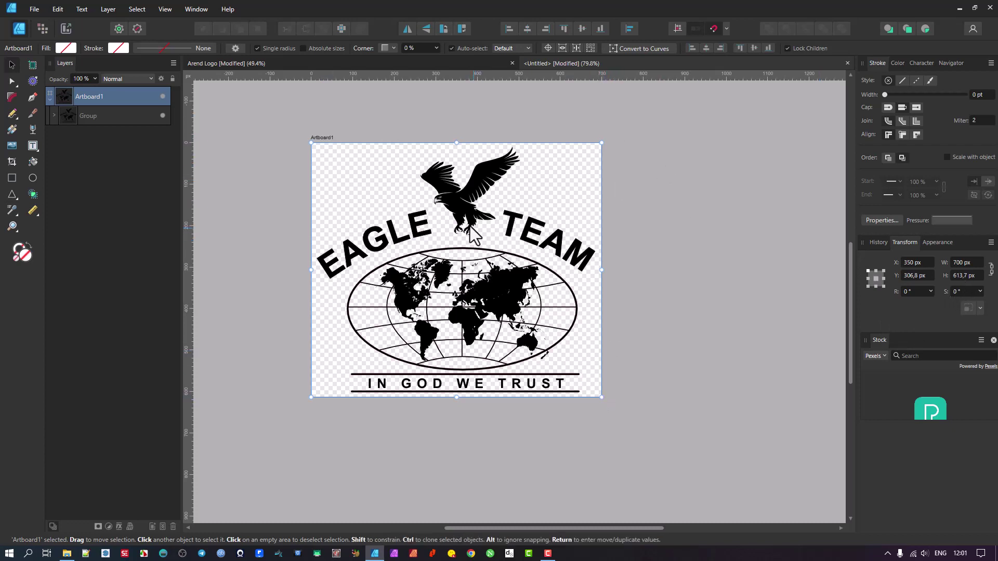
{"action": "left_click", "coordinate": [460, 197]}
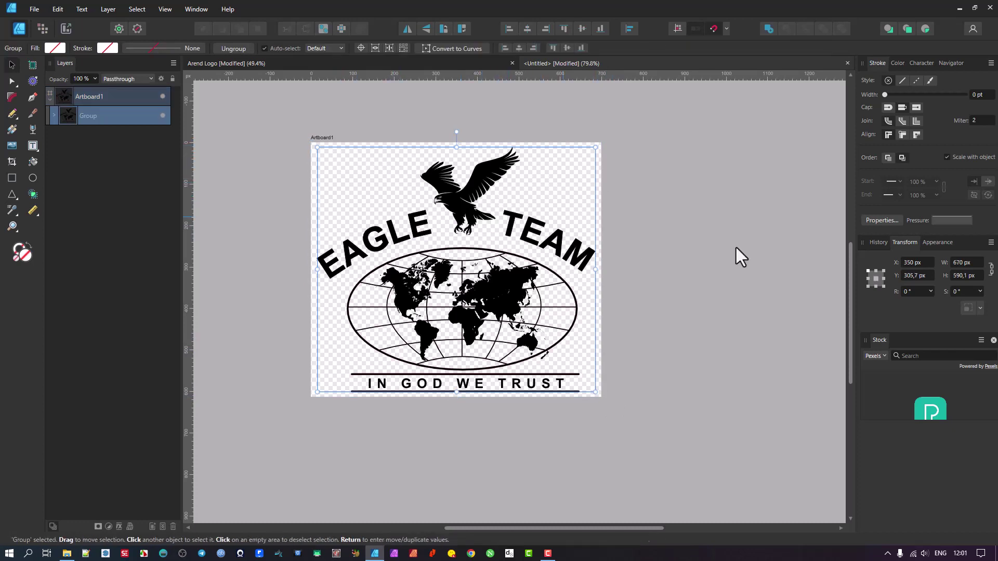
{"action": "left_click", "coordinate": [714, 233]}
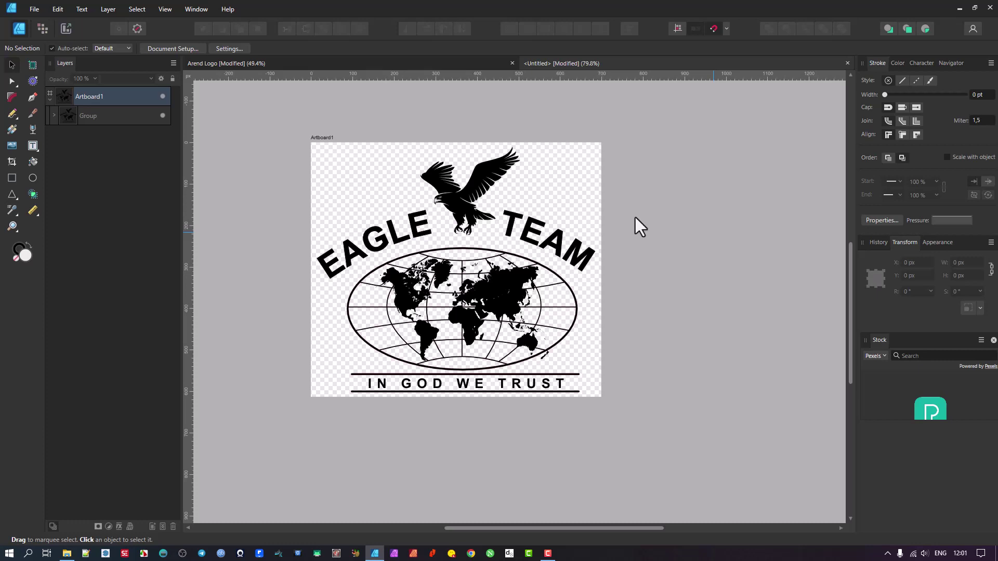
{"action": "left_click", "coordinate": [469, 189]}
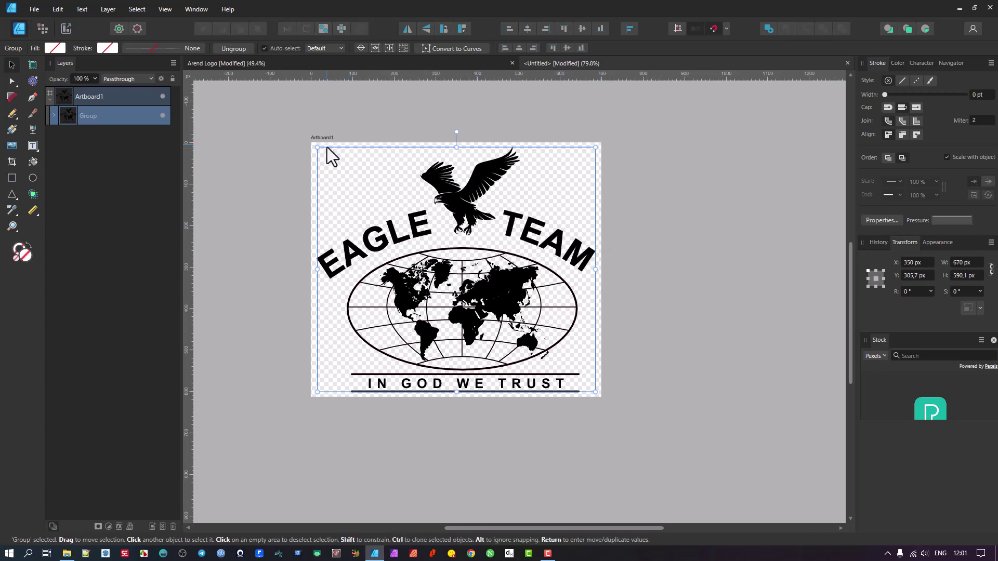
{"action": "left_click", "coordinate": [668, 353]}
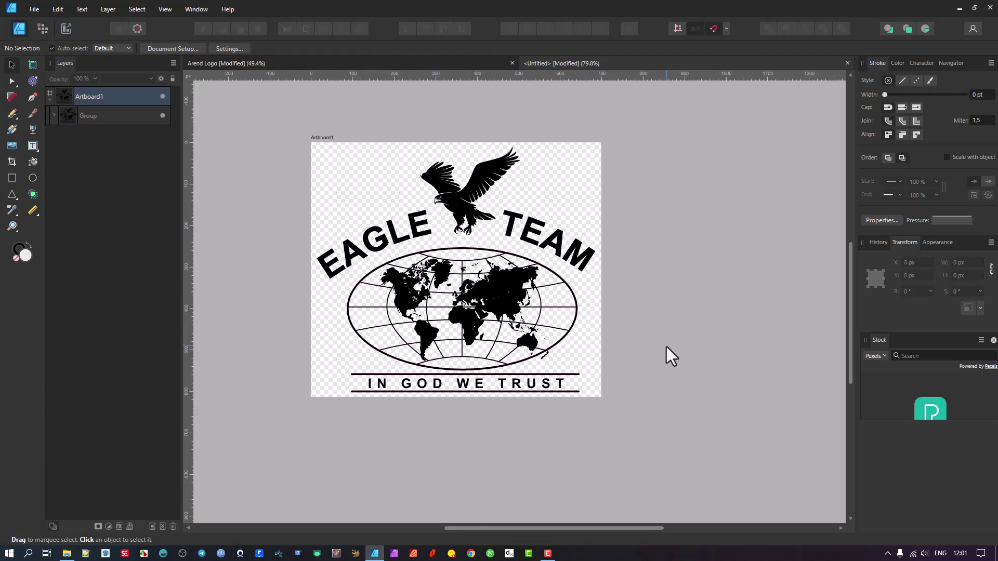